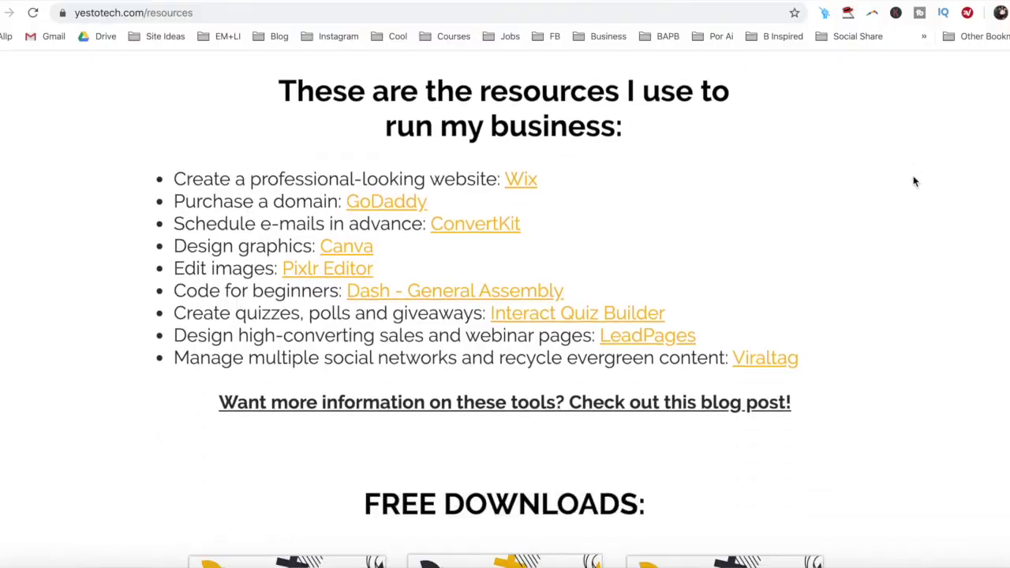
Open the Complete Website Creation Guide on yestotech.com and enter an e-mail address in its signup form
{"action": "scroll", "coordinate": [914, 181], "scroll_direction": "down", "scroll_amount": 5}
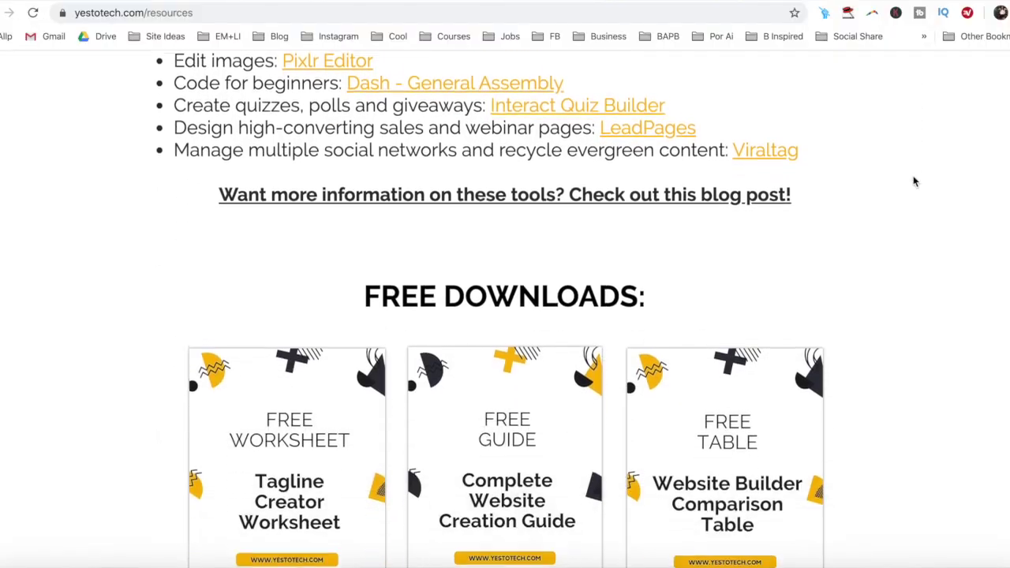
{"action": "left_click", "coordinate": [584, 268]}
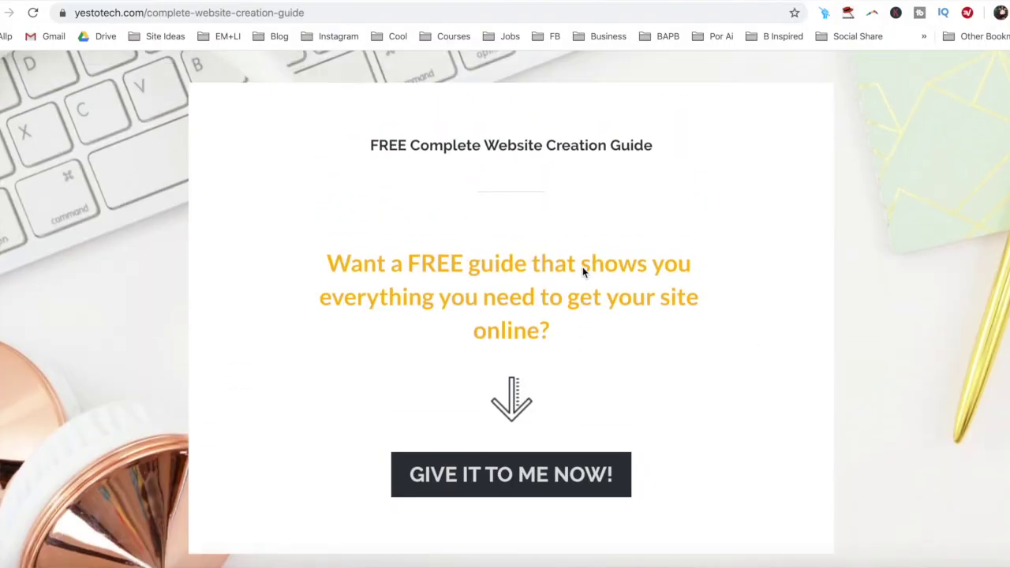
{"action": "left_click", "coordinate": [561, 475]}
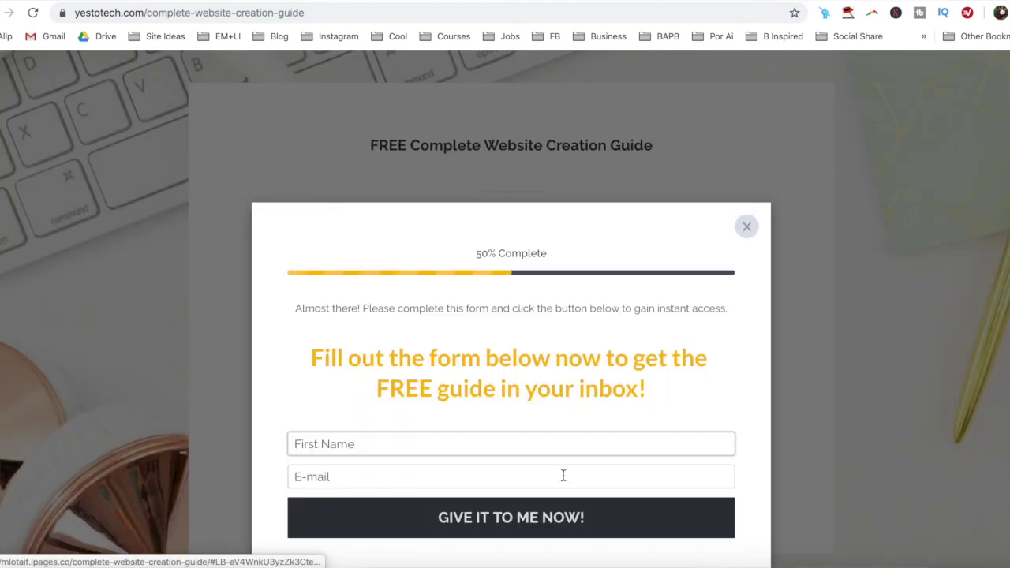
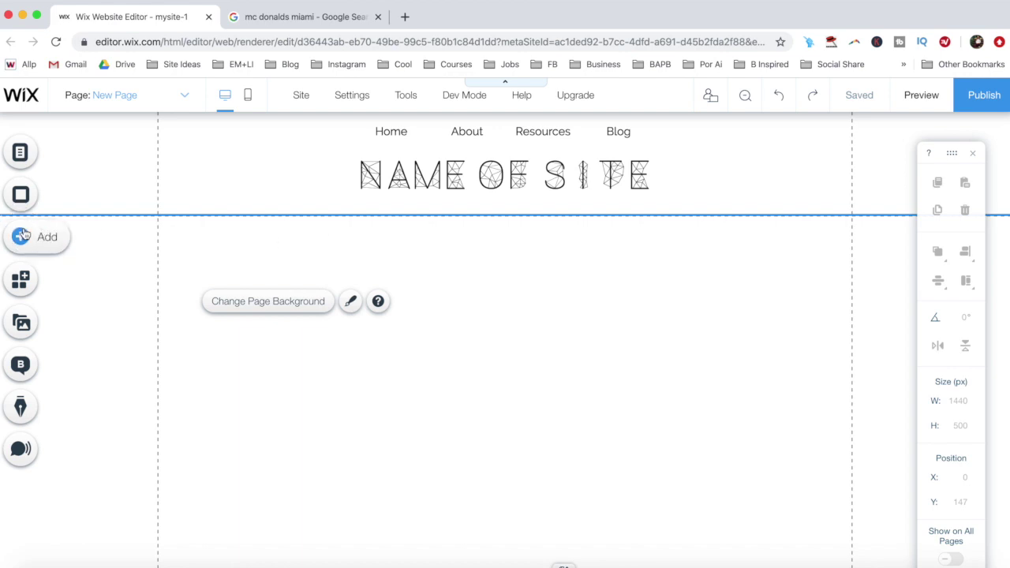
Place a Pink Spots Google Map from the More elements category onto New Page
{"action": "left_click", "coordinate": [24, 235]}
{"action": "left_click", "coordinate": [67, 403]}
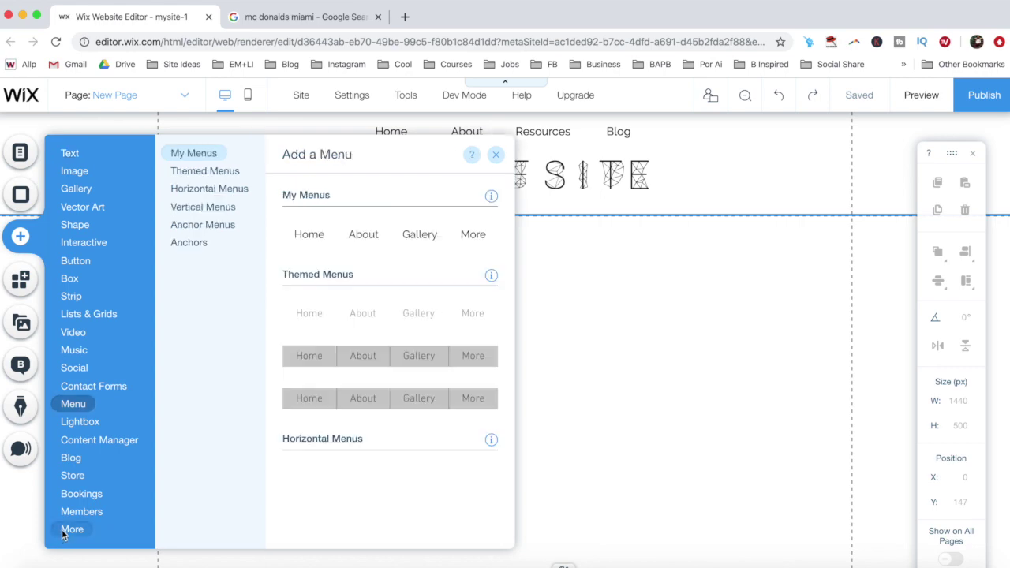
{"action": "left_click", "coordinate": [65, 534]}
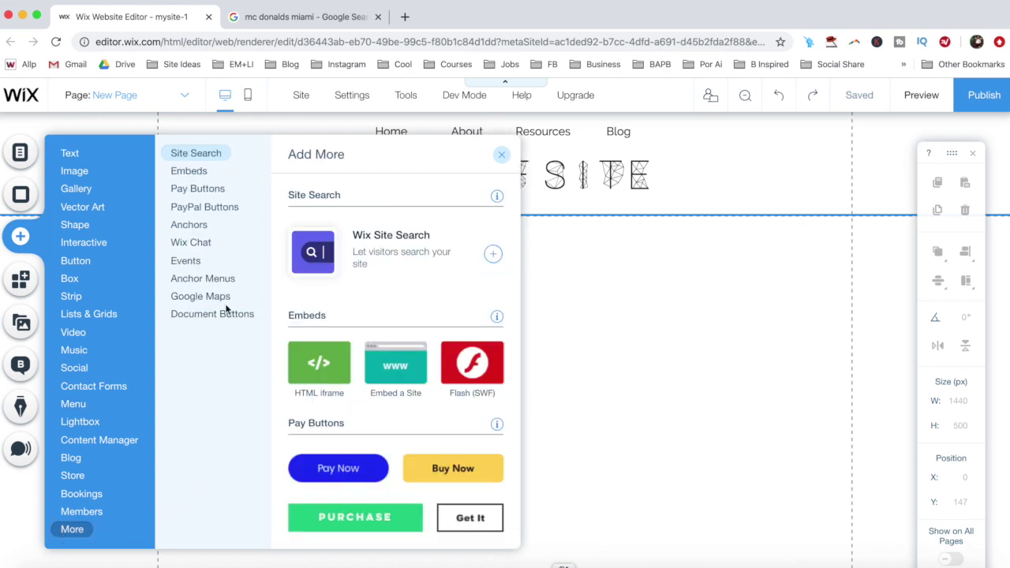
{"action": "left_click", "coordinate": [225, 303]}
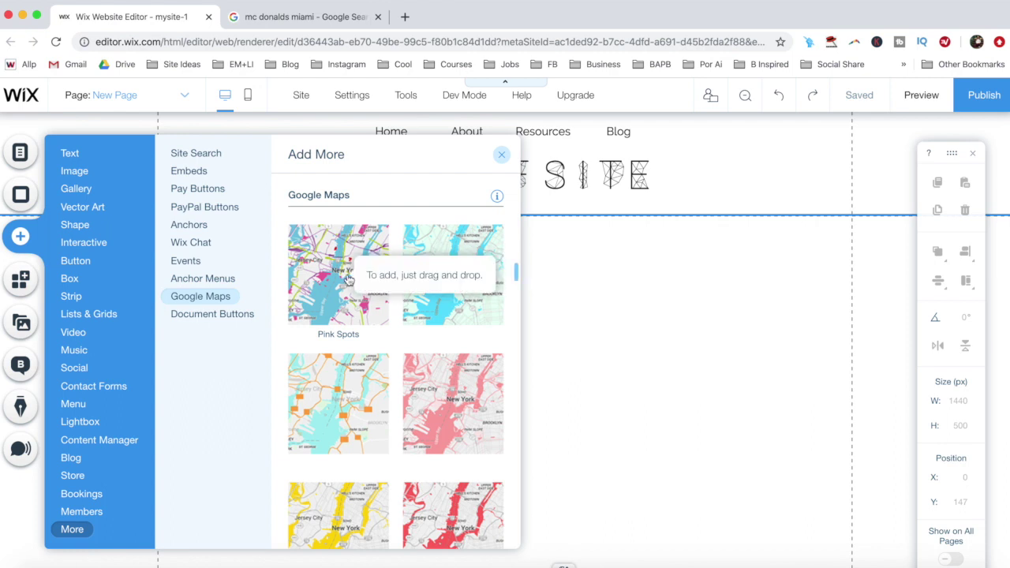
{"action": "left_click", "coordinate": [348, 278]}
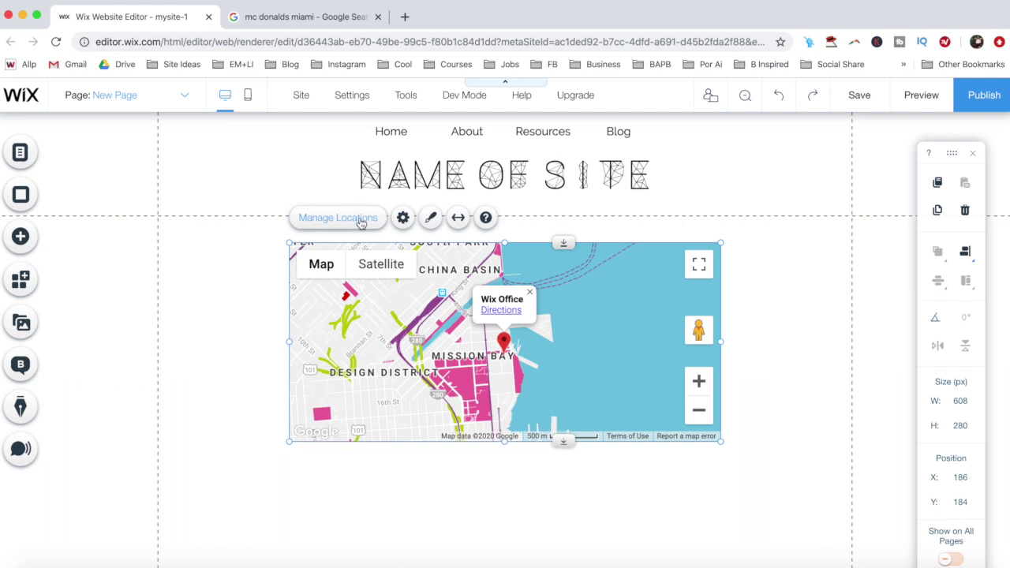
Switch the map's locations to Multiple and open the Wix Office location's details for editing
{"action": "left_click", "coordinate": [361, 224]}
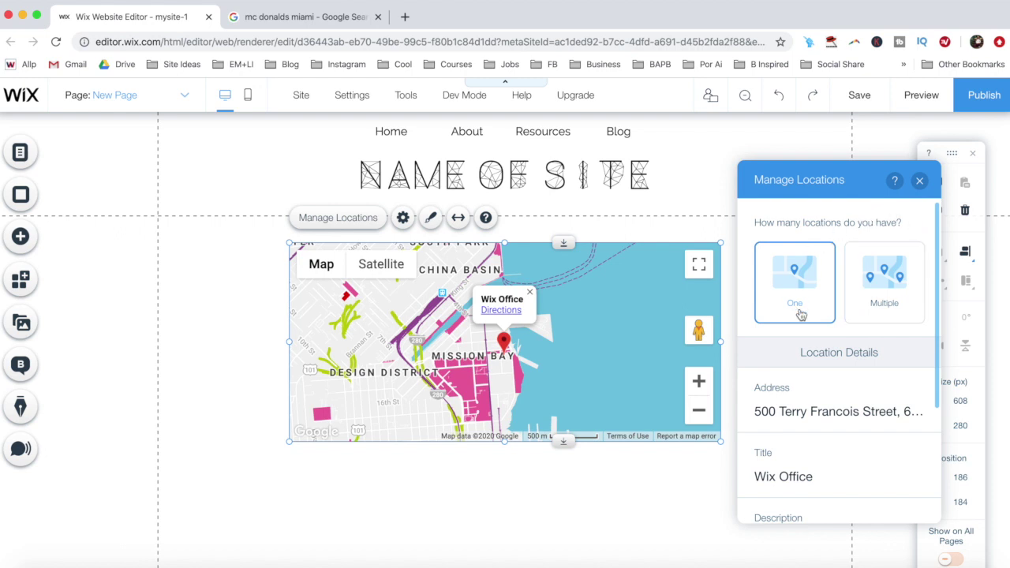
{"action": "left_click", "coordinate": [883, 292]}
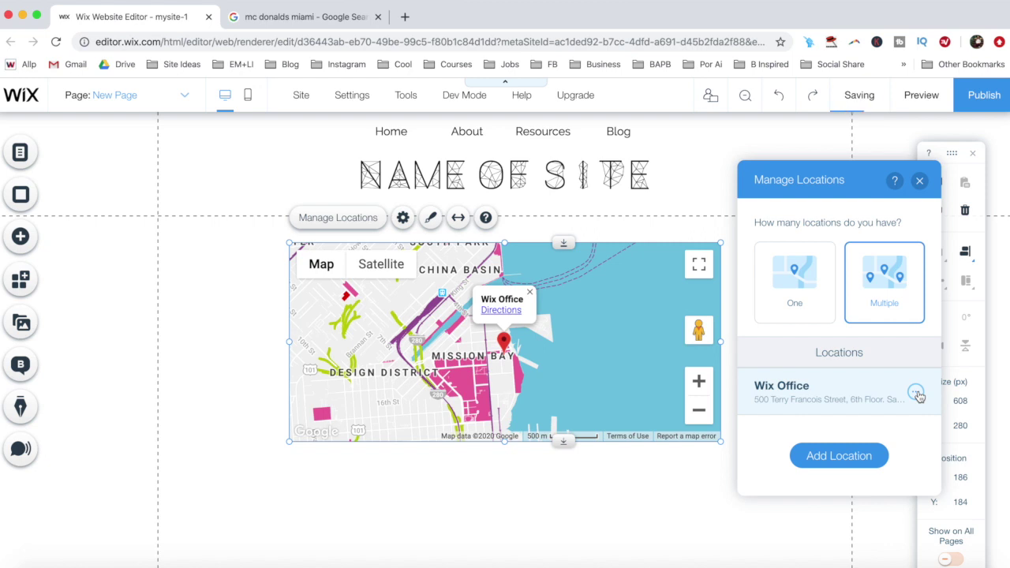
{"action": "left_click", "coordinate": [916, 393]}
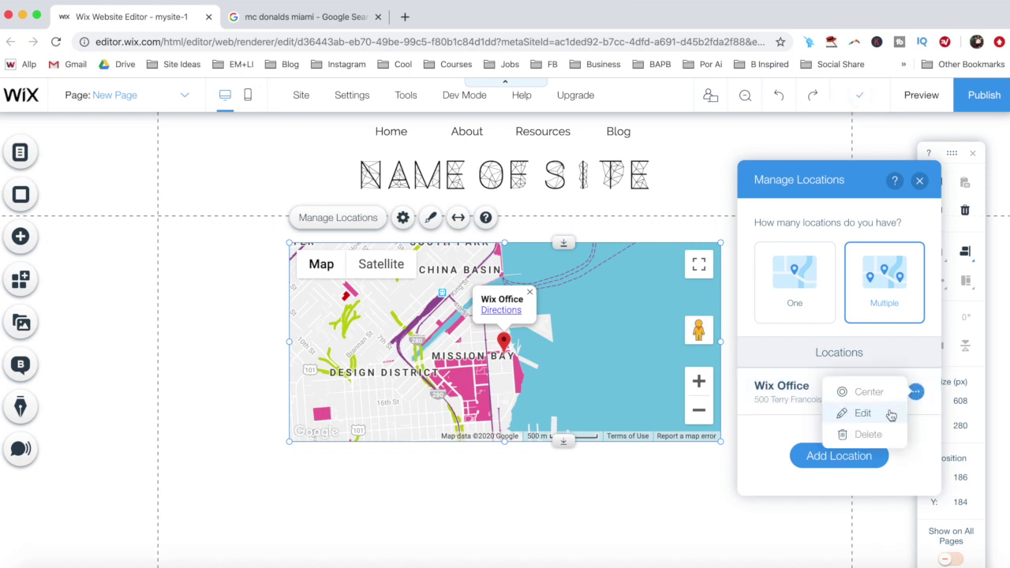
{"action": "left_click", "coordinate": [891, 414]}
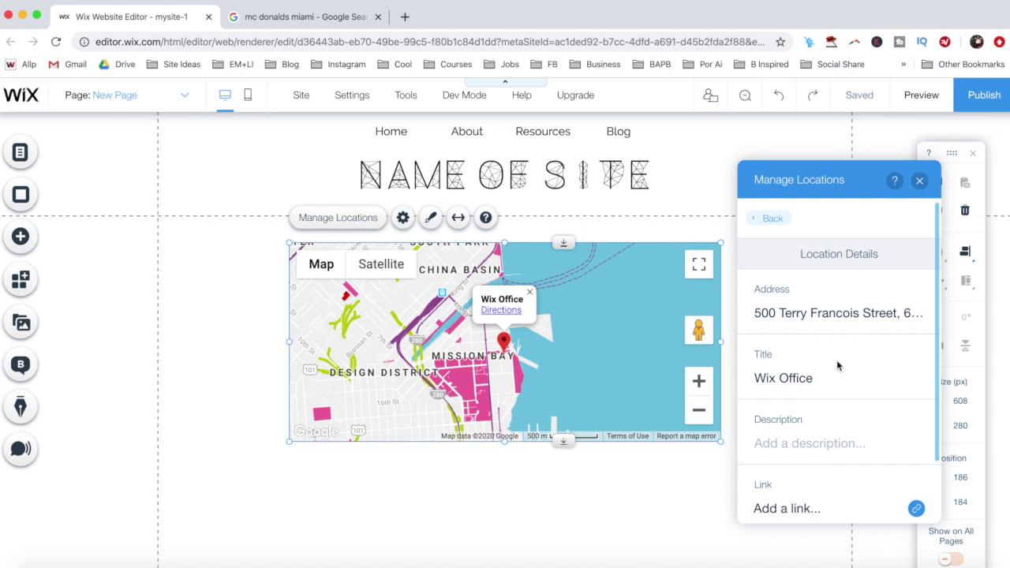
{"action": "scroll", "coordinate": [836, 359], "scroll_direction": "down", "scroll_amount": 1}
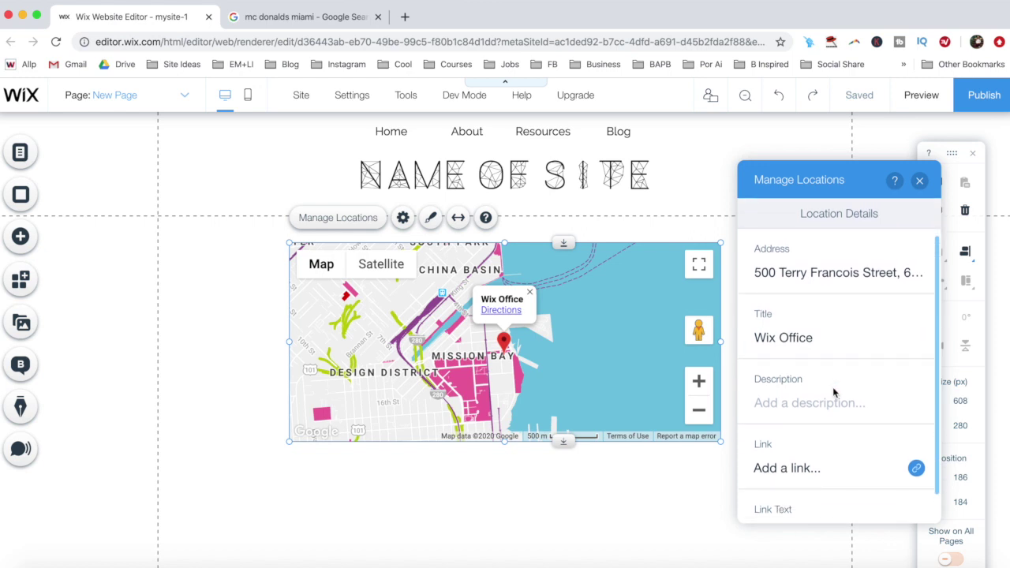
{"action": "scroll", "coordinate": [832, 386], "scroll_direction": "down", "scroll_amount": 1}
{"action": "scroll", "coordinate": [805, 478], "scroll_direction": "up", "scroll_amount": 2}
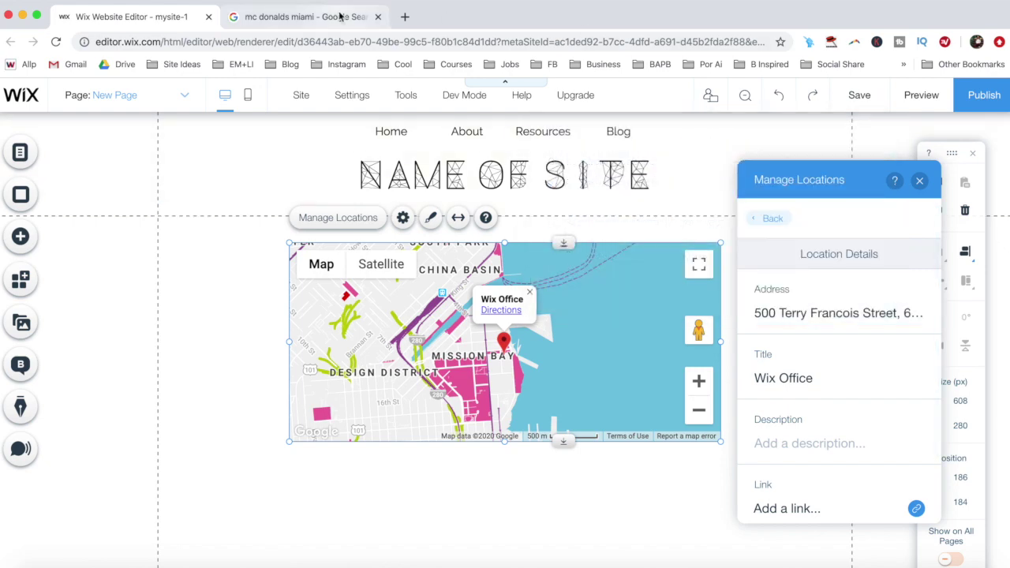
Change the Wix Office location to McDonald's 1 at 8116 Biscayne Blvd, Miami, FL 33138
{"action": "left_click", "coordinate": [302, 16]}
{"action": "left_click_drag", "start_coordinate": [346, 418], "coordinate": [500, 417]}
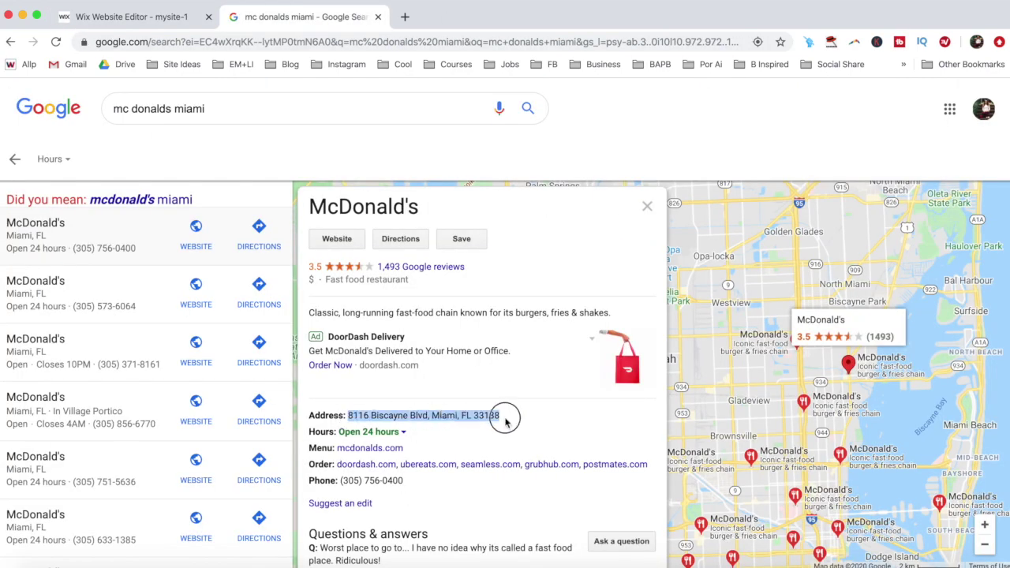
{"action": "left_click", "coordinate": [179, 17]}
{"action": "left_click", "coordinate": [795, 316]}
{"action": "key", "text": "ctrl+a"}
{"action": "key", "text": "ctrl+v"}
{"action": "left_click", "coordinate": [834, 374]}
{"action": "key", "text": "ctrl+a"}
{"action": "type", "text": "McD"}
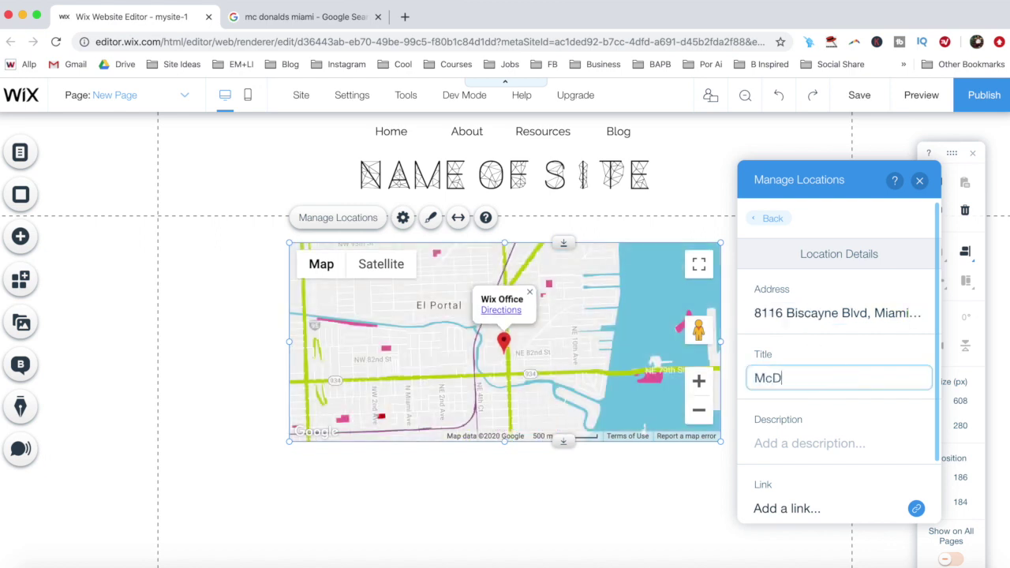
{"action": "type", "text": "onald's 1"}
{"action": "left_click", "coordinate": [782, 347]}
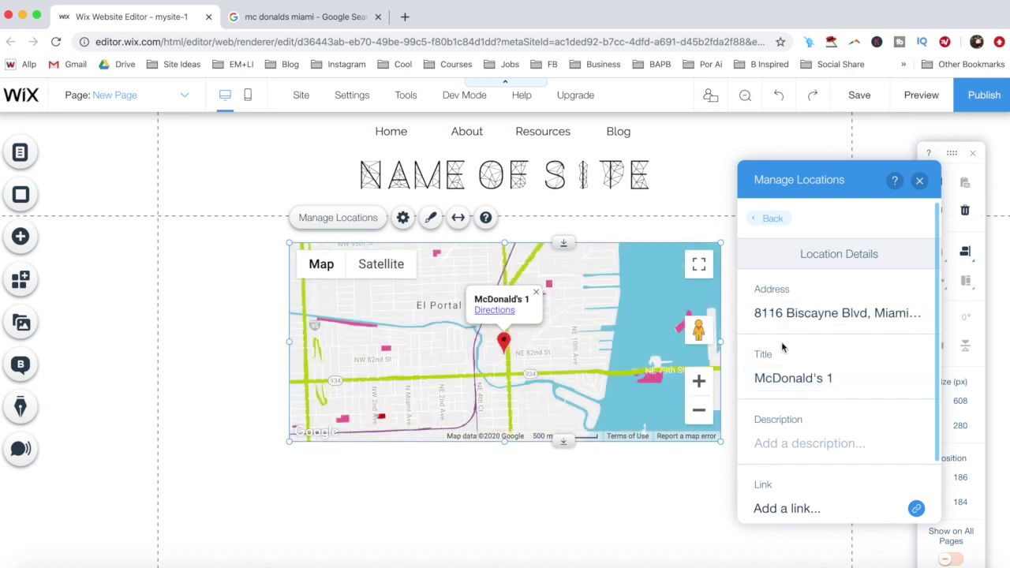
{"action": "left_click", "coordinate": [769, 222]}
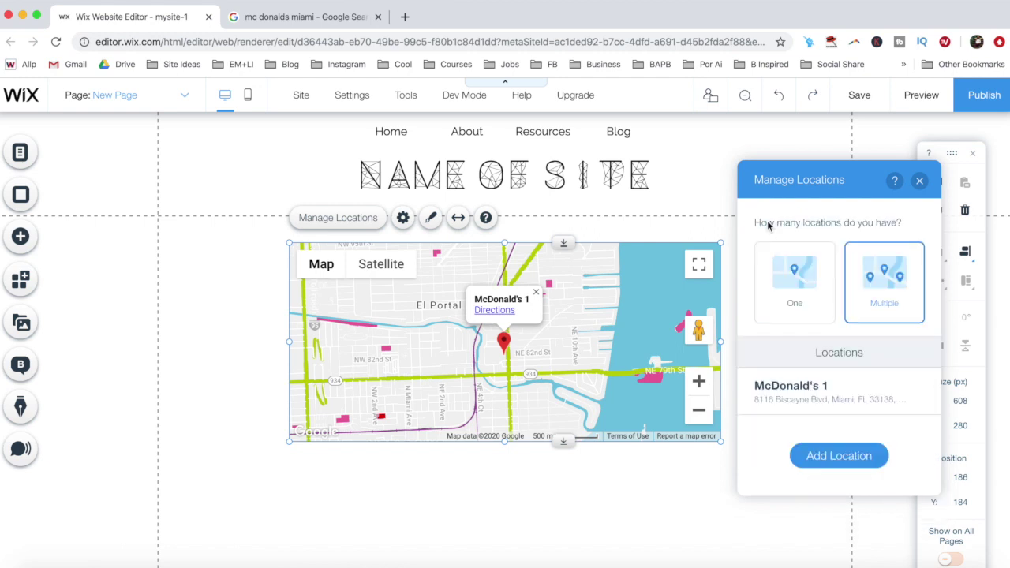
Add a new blank location to the map
{"action": "left_click", "coordinate": [834, 467]}
{"action": "left_click", "coordinate": [834, 468]}
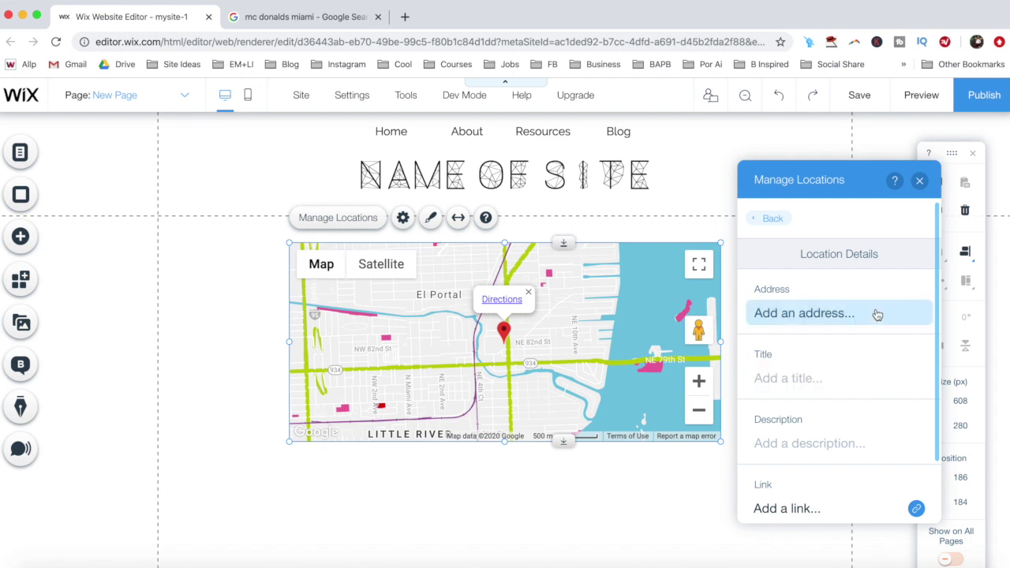
{"action": "scroll", "coordinate": [869, 379], "scroll_direction": "down", "scroll_amount": 2}
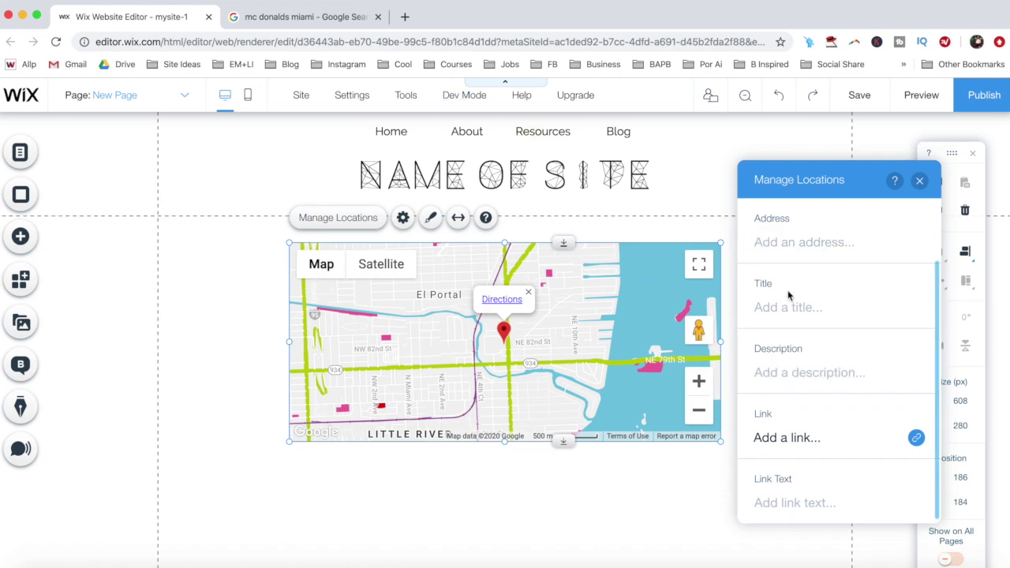
{"action": "scroll", "coordinate": [778, 284], "scroll_direction": "up", "scroll_amount": 2}
Give the new location the address 3501 Biscayne Blvd, Miami, FL 33137 and title McDonald's 2
{"action": "left_click", "coordinate": [334, 17]}
{"action": "left_click", "coordinate": [108, 309]}
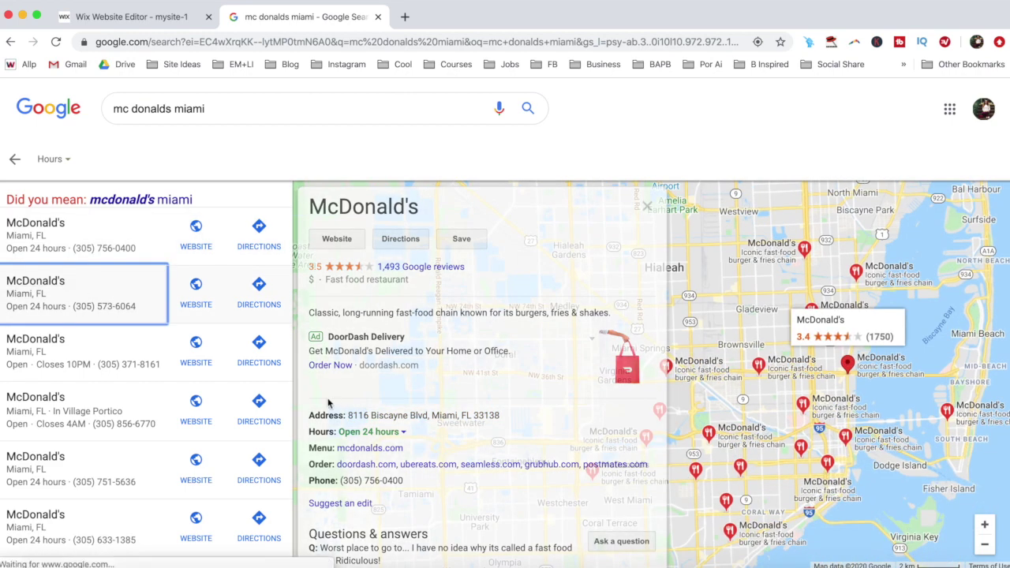
{"action": "left_click_drag", "start_coordinate": [348, 415], "coordinate": [504, 412]}
{"action": "key", "text": "super+c"}
{"action": "left_click", "coordinate": [192, 17]}
{"action": "left_click", "coordinate": [833, 311]}
{"action": "key", "text": "super+v"}
{"action": "key", "text": "Tab"}
{"action": "type", "text": "McDonald'"}
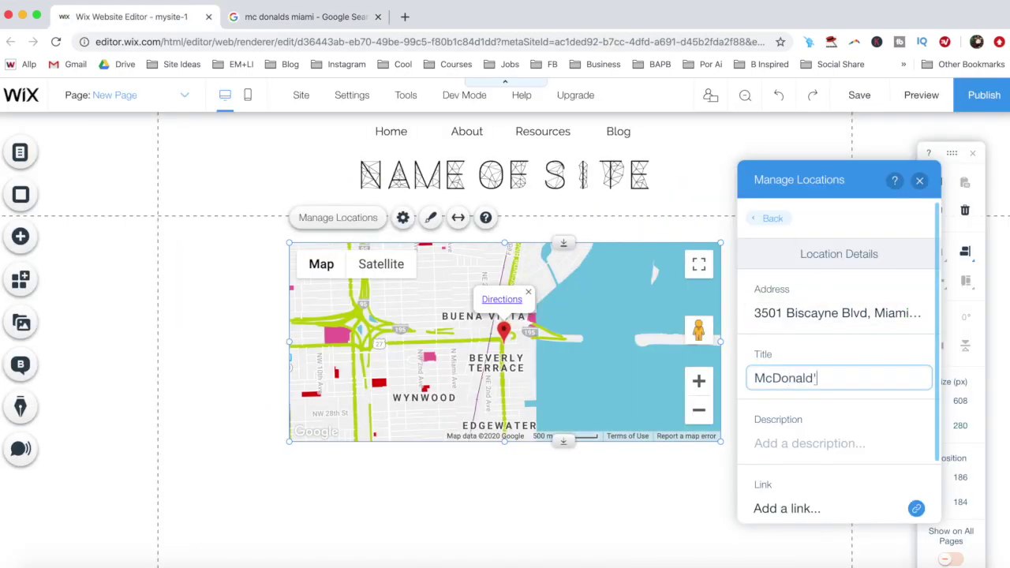
{"action": "left_click", "coordinate": [827, 354]}
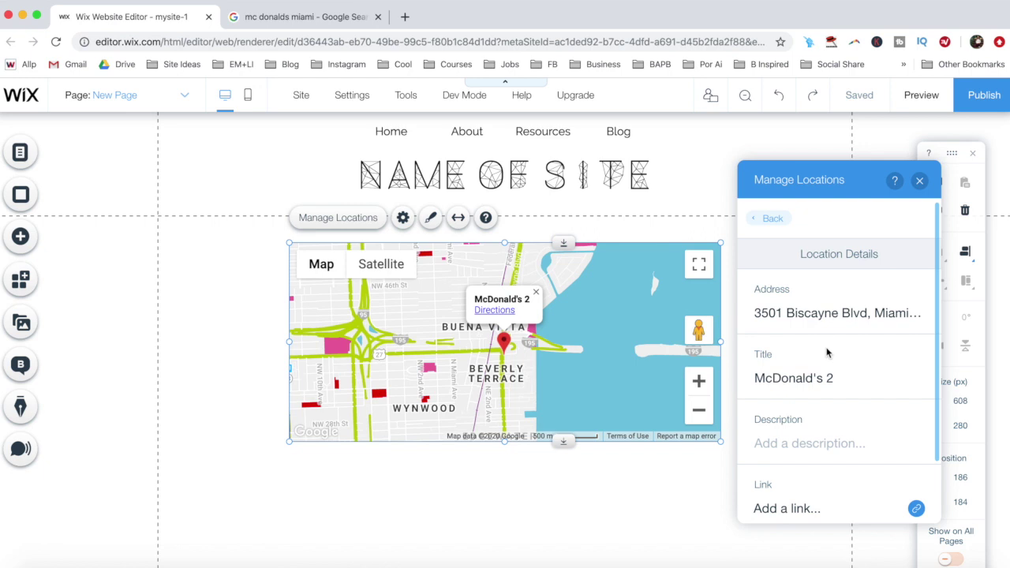
Add another map location titled McDonald's 3
{"action": "left_click", "coordinate": [770, 218]}
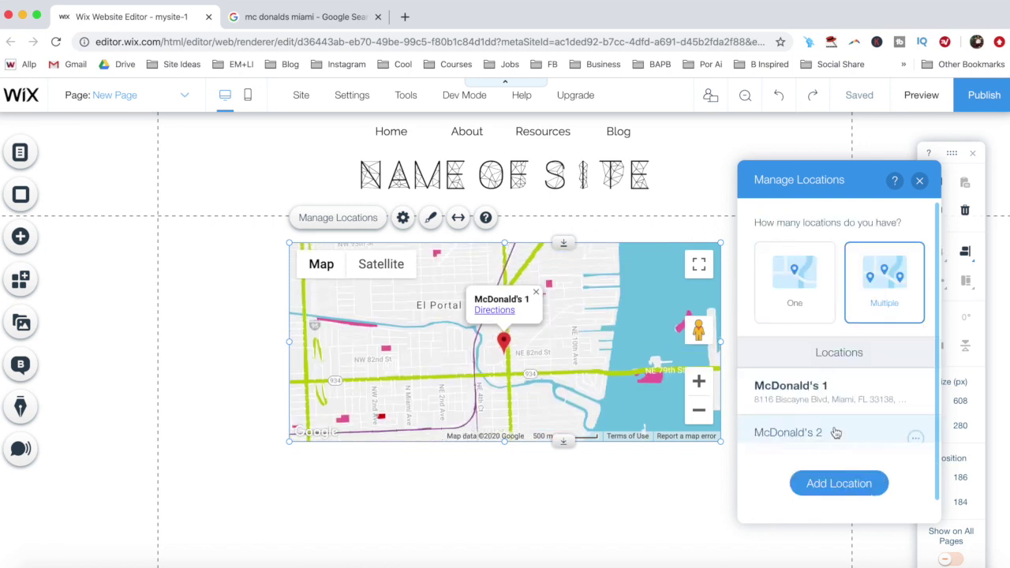
{"action": "left_click", "coordinate": [839, 482]}
{"action": "left_click", "coordinate": [821, 377]}
{"action": "type", "text": "M"}
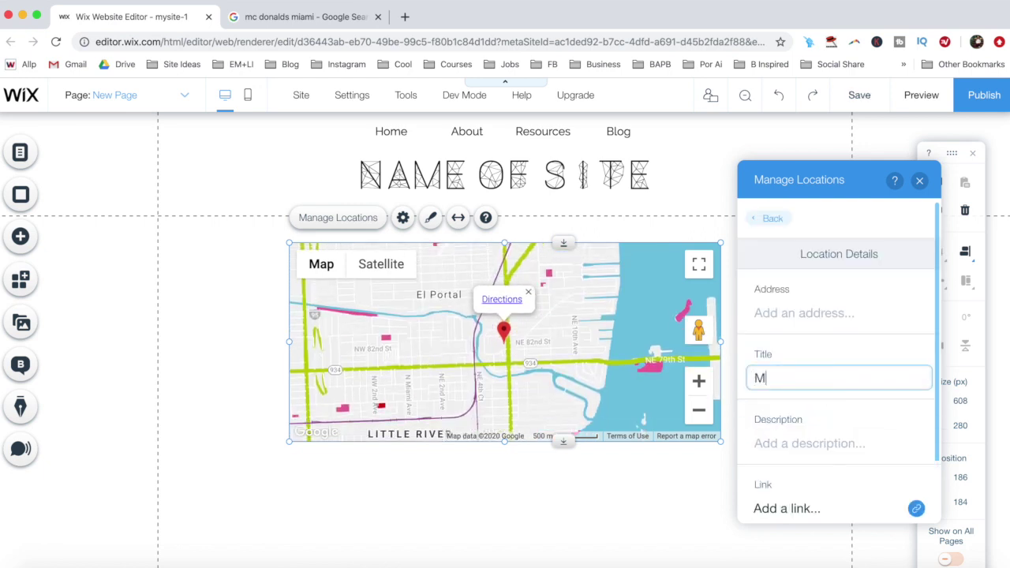
{"action": "type", "text": "cDonald's 3"}
Set the McDonald's 3 address to 345 NE 2nd Ave, Miami, FL 33132, copied from Google
{"action": "key", "text": "ctrl+Tab"}
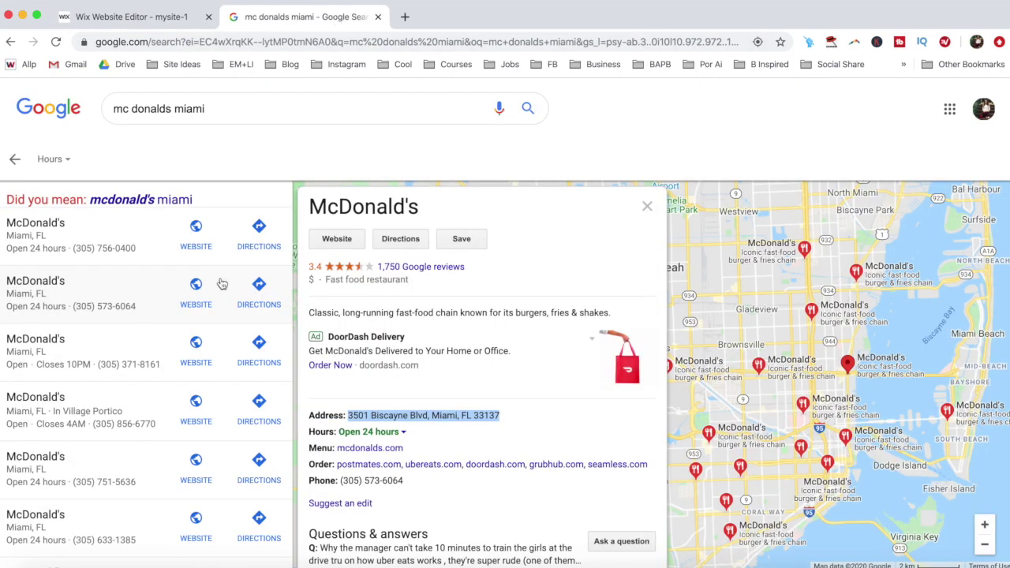
{"action": "left_click", "coordinate": [124, 355]}
{"action": "left_click_drag", "start_coordinate": [348, 415], "coordinate": [489, 416]}
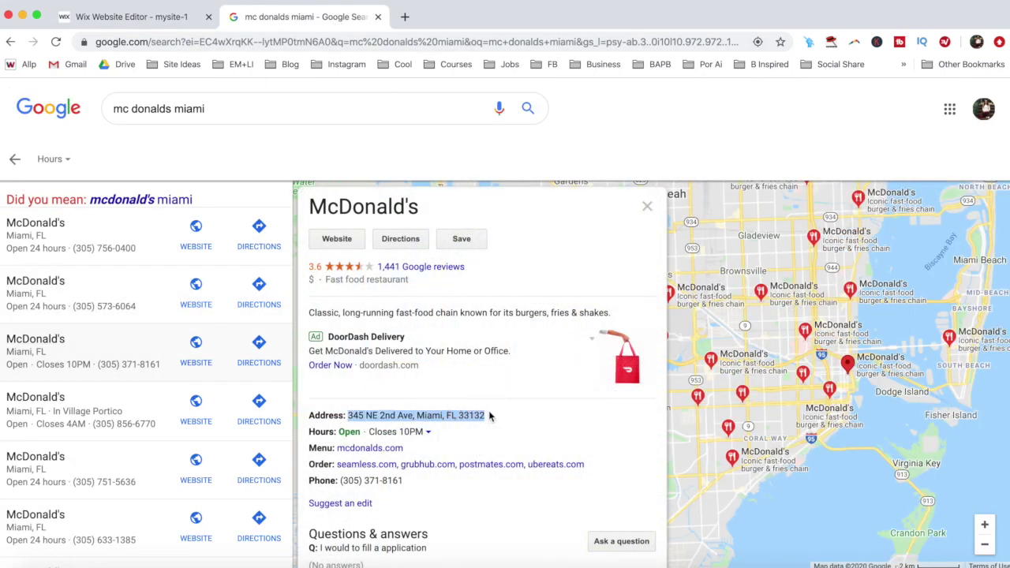
{"action": "key", "text": "ctrl+c"}
{"action": "key", "text": "ctrl+Tab"}
{"action": "left_click", "coordinate": [821, 313]}
{"action": "key", "text": "ctrl+v"}
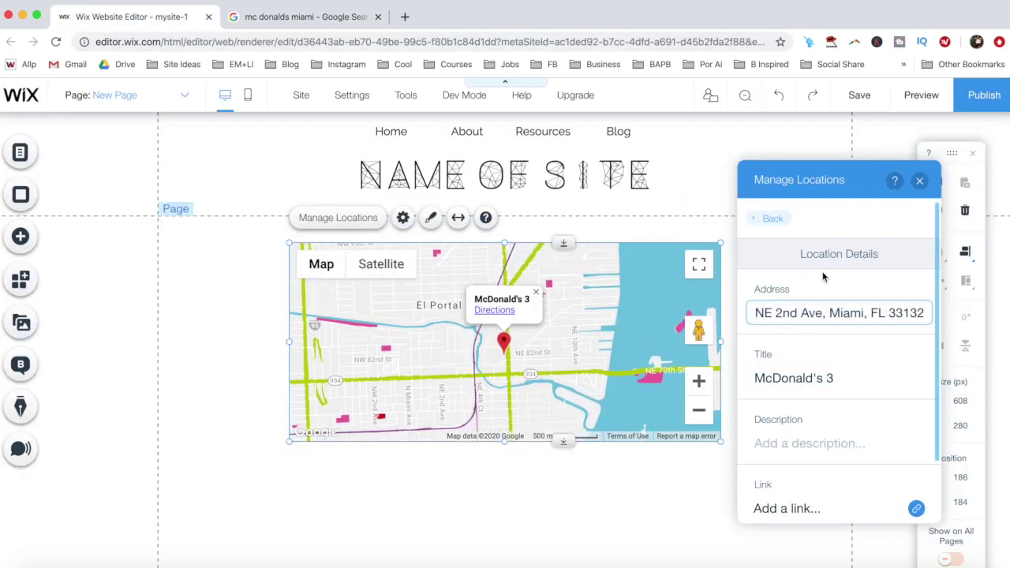
{"action": "left_click", "coordinate": [911, 408]}
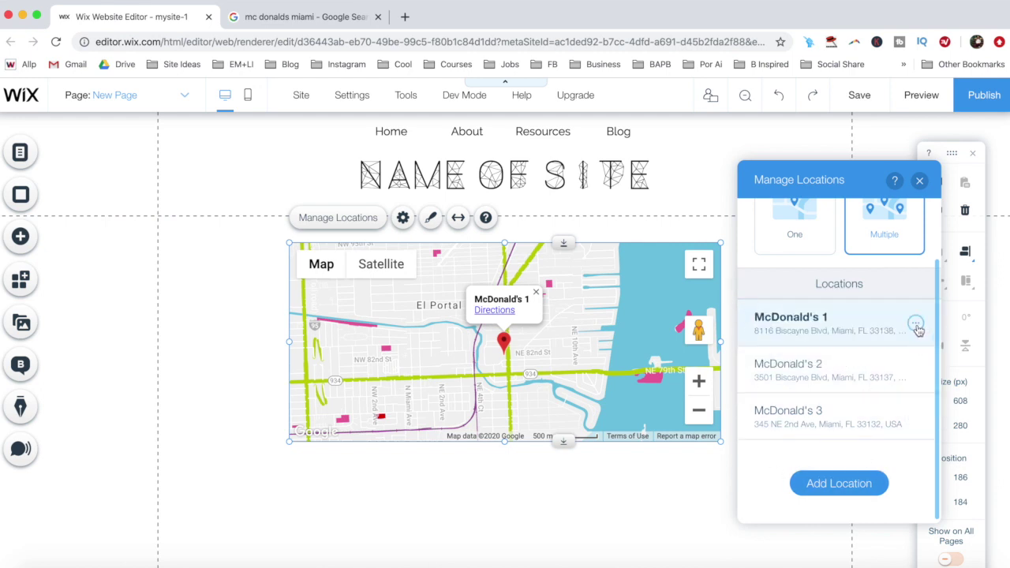
{"action": "left_click", "coordinate": [915, 326]}
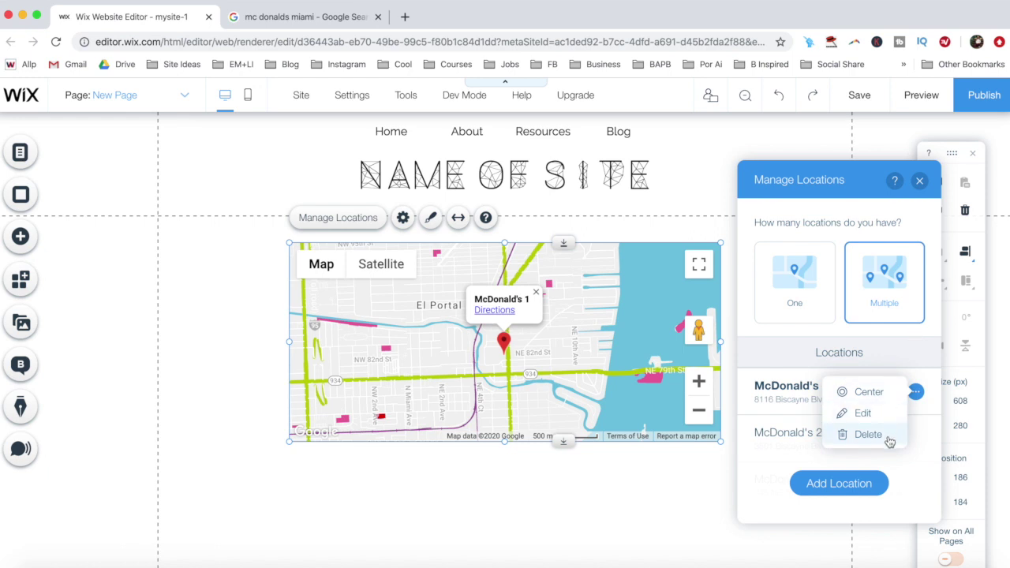
Preview the page with its three-location McDonald's map
{"action": "left_click", "coordinate": [922, 96]}
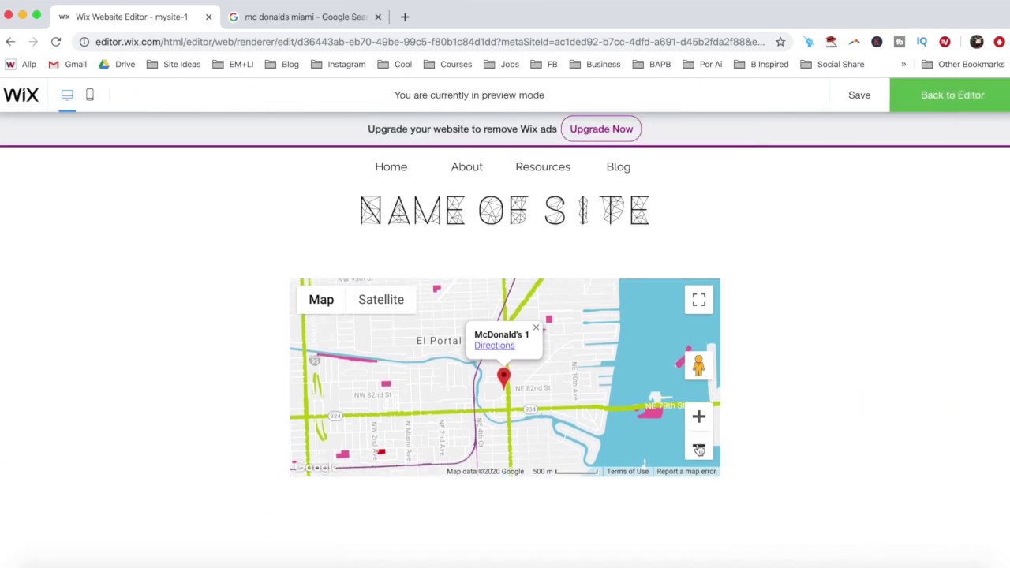
Zoom the preview map out four levels to show all pins, then open directions to McDonald's 1
{"action": "left_click", "coordinate": [698, 449]}
{"action": "left_click", "coordinate": [698, 449]}
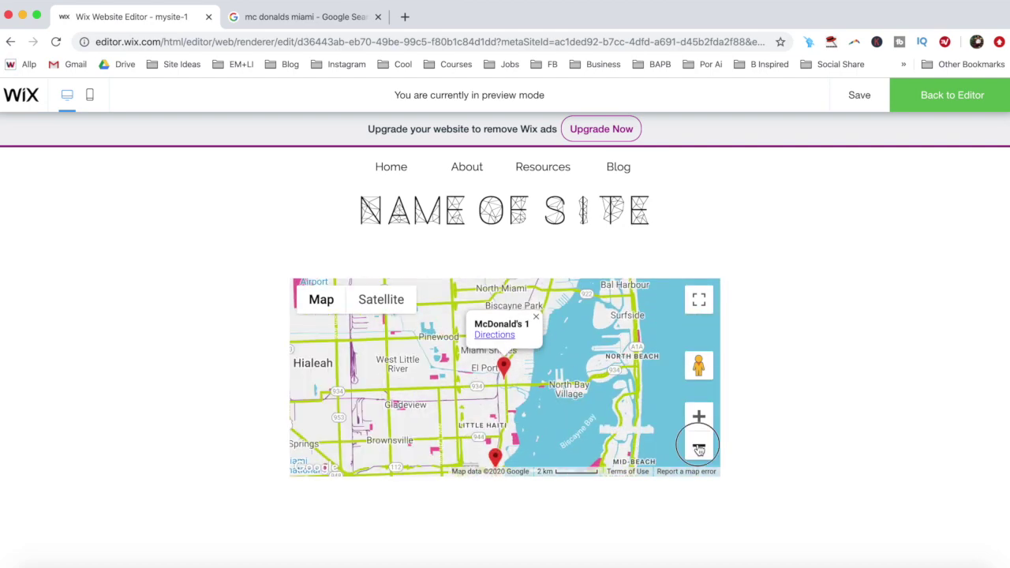
{"action": "left_click", "coordinate": [698, 447]}
{"action": "left_click", "coordinate": [699, 447]}
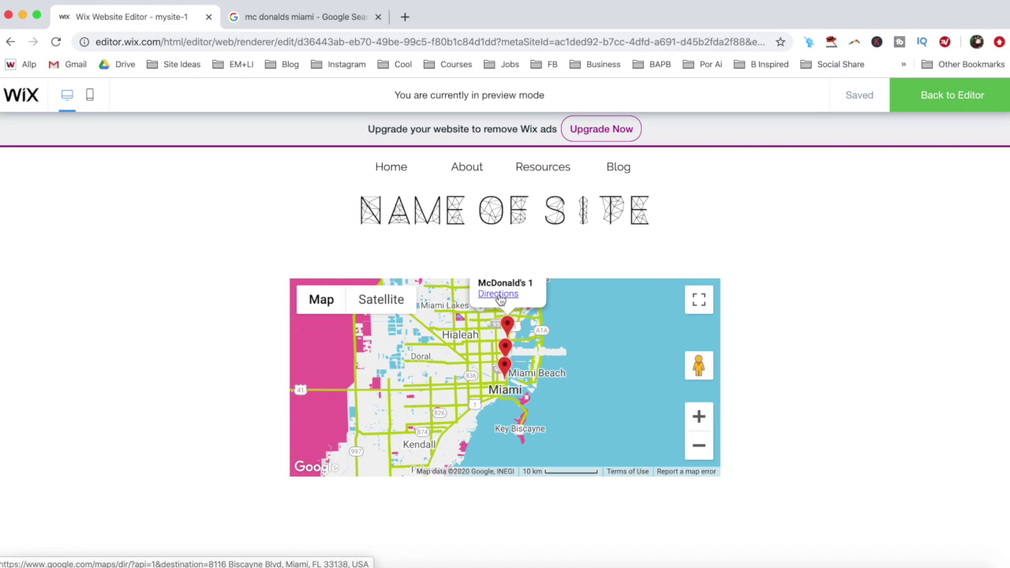
{"action": "left_click", "coordinate": [498, 294]}
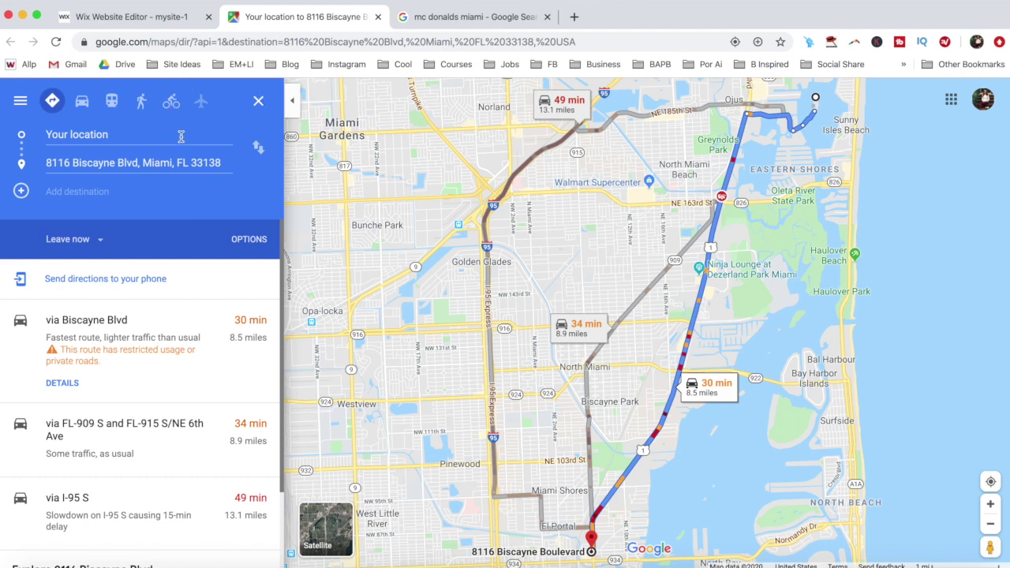
Leave the Google Maps directions and return to the yestotech.com resources tab
{"action": "key", "text": "ctrl+shift+Tab"}
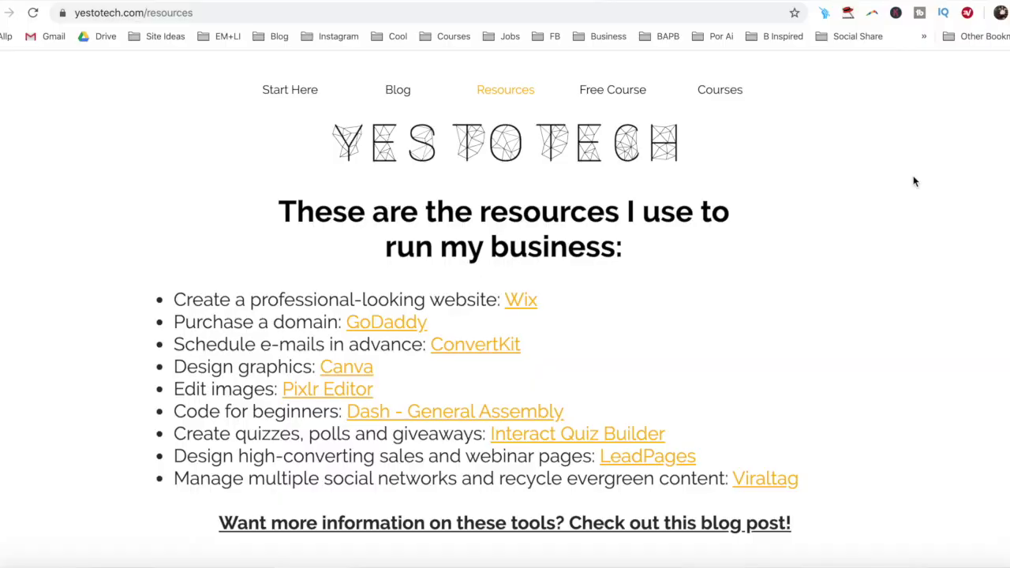
{"action": "scroll", "coordinate": [913, 182], "scroll_direction": "down", "scroll_amount": 8}
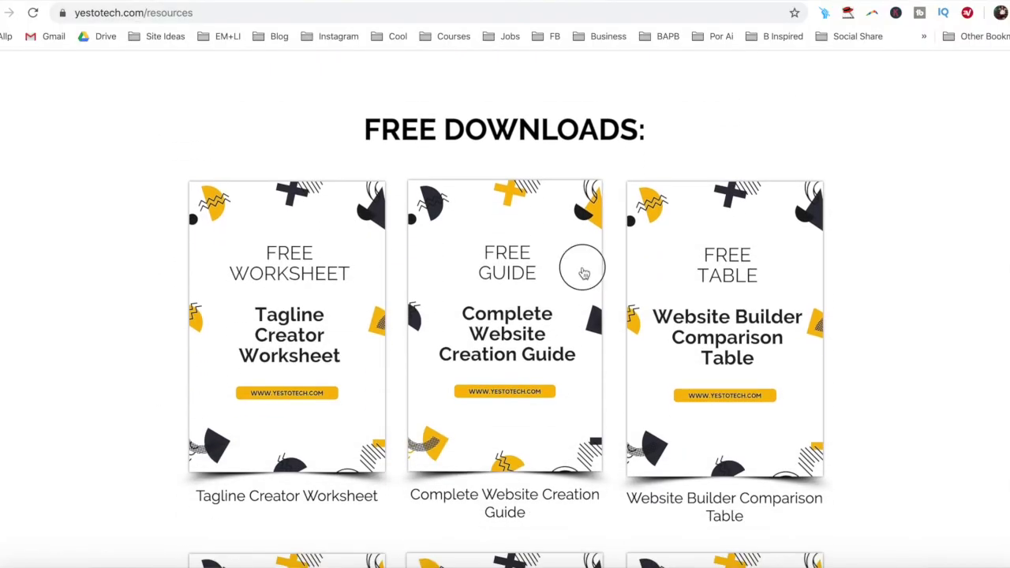
Open the Complete Website Creation Guide page and bring up its sign-up form
{"action": "left_click", "coordinate": [581, 273]}
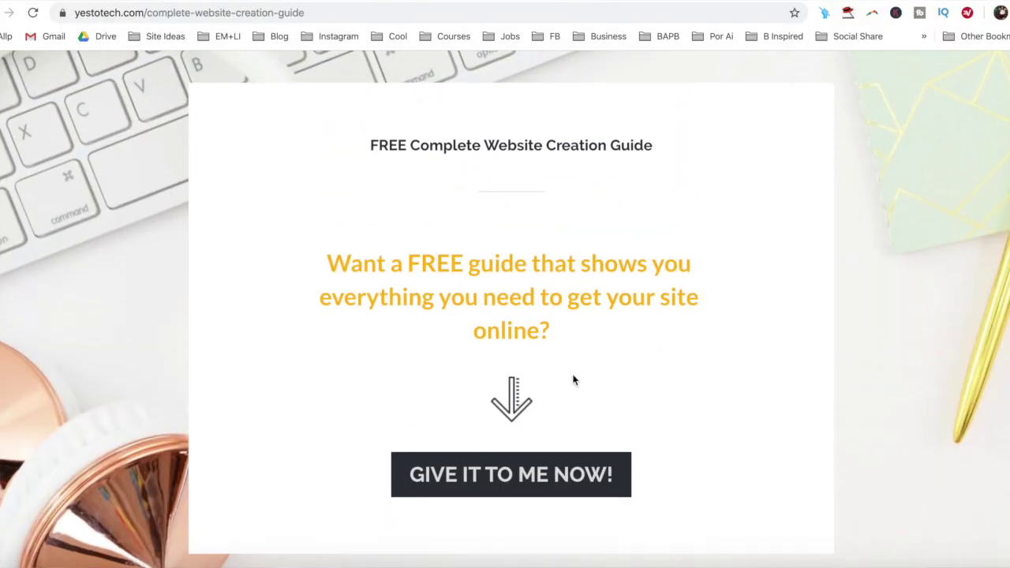
{"action": "left_click", "coordinate": [563, 479]}
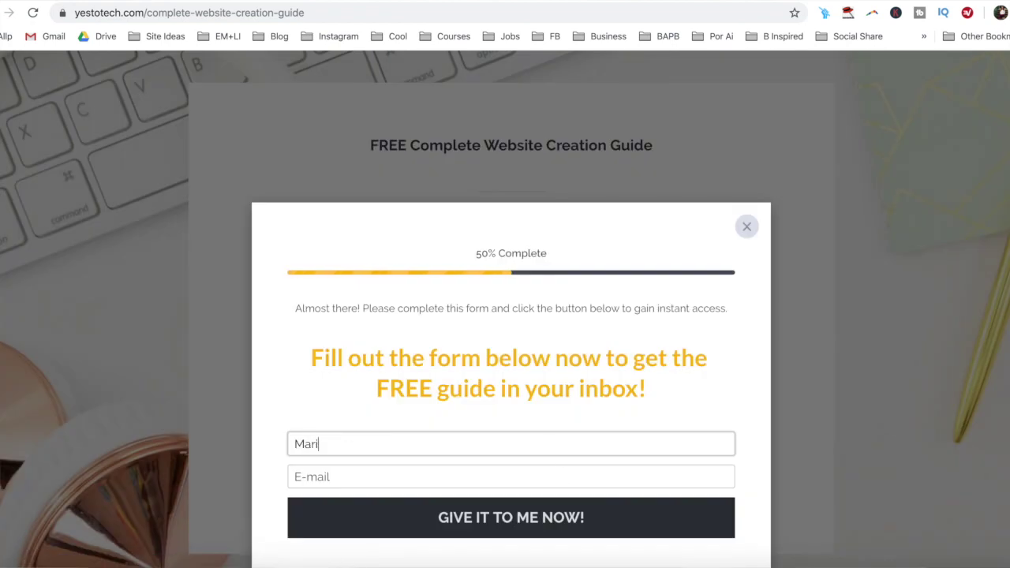